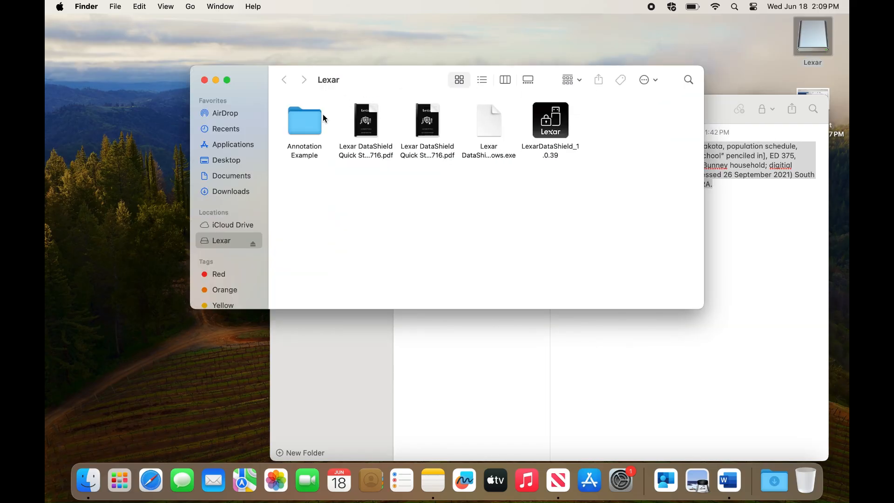
Open the Census 1900 USA image from the Annotation Example folder and copy the entire image.
{"action": "double_click", "coordinate": [310, 127]}
{"action": "double_click", "coordinate": [310, 126]}
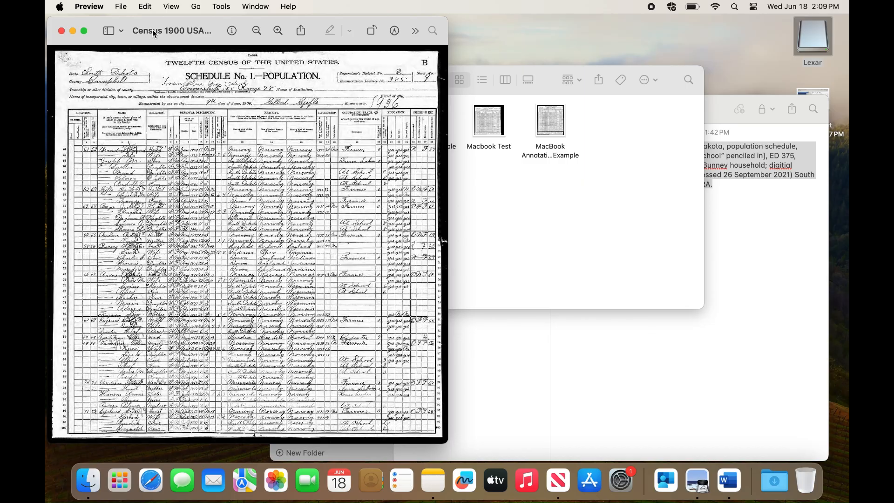
{"action": "left_click", "coordinate": [147, 9]}
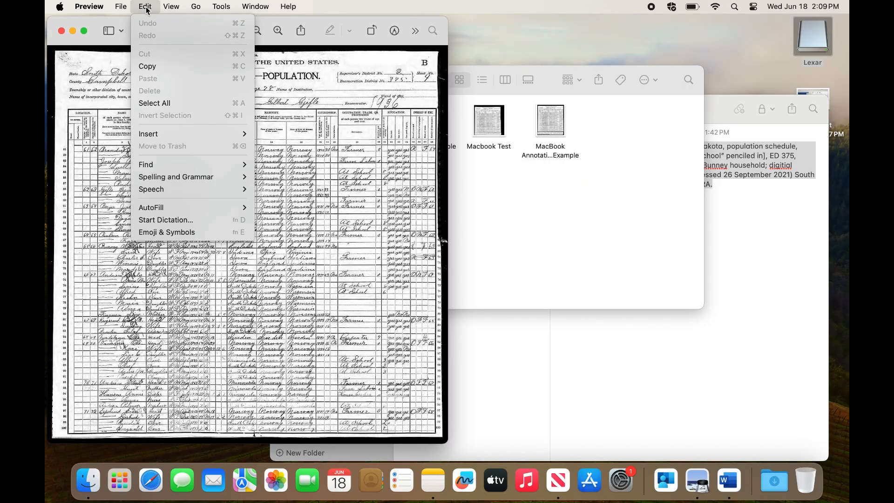
{"action": "left_click", "coordinate": [160, 101]}
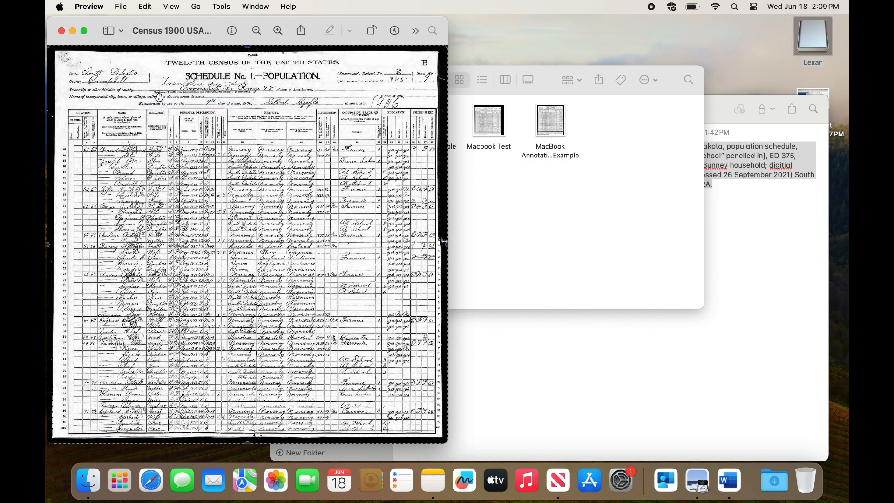
{"action": "left_click", "coordinate": [146, 7]}
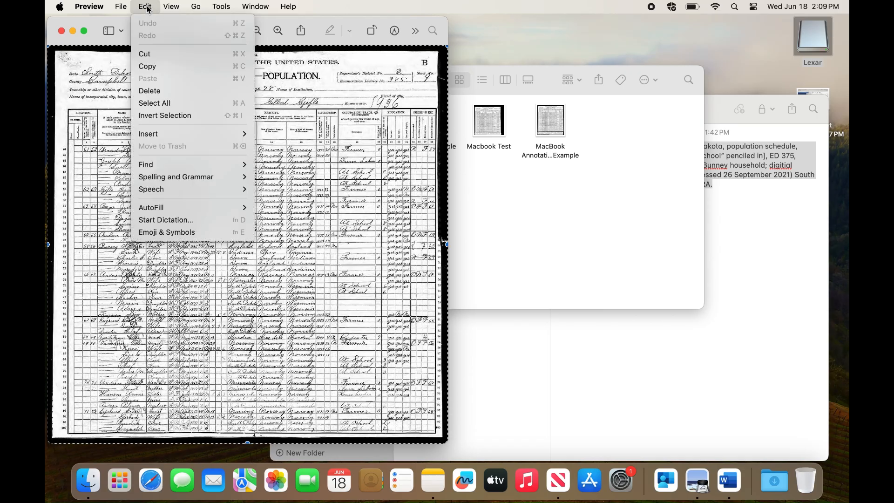
{"action": "left_click", "coordinate": [158, 69]}
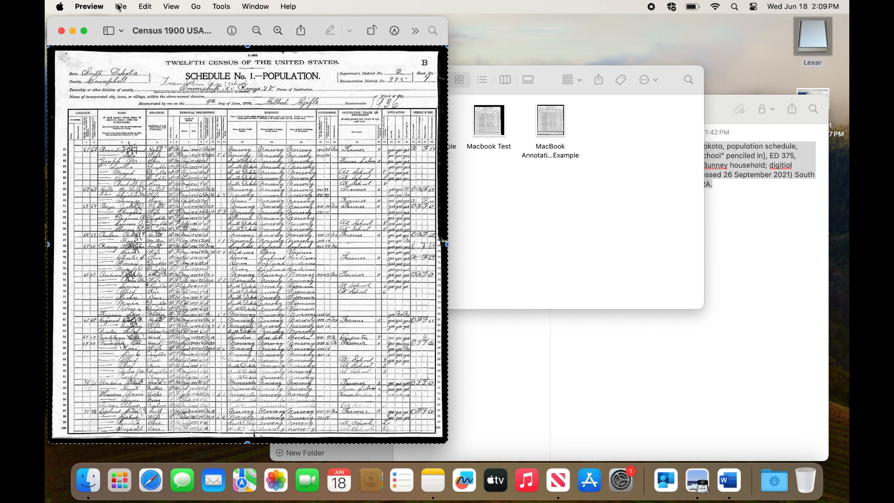
Create a new image document from the copied census page.
{"action": "left_click", "coordinate": [143, 7]}
{"action": "mouse_move", "coordinate": [122, 7]}
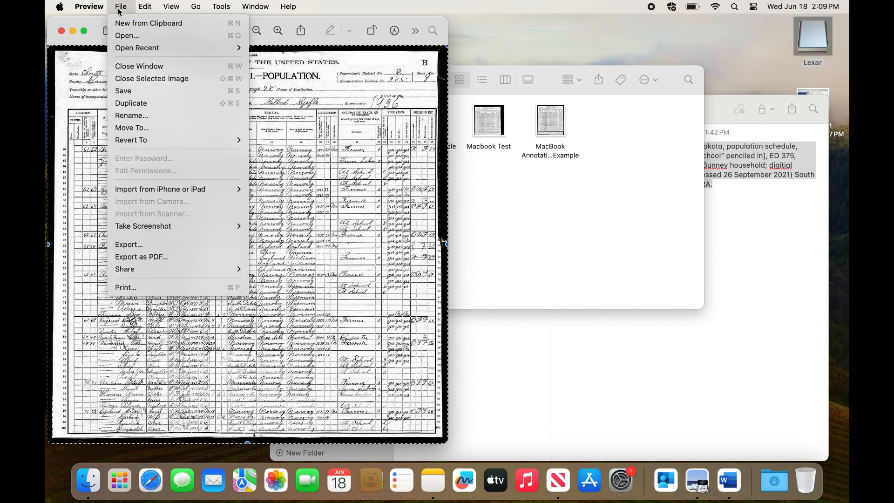
{"action": "left_click", "coordinate": [124, 29]}
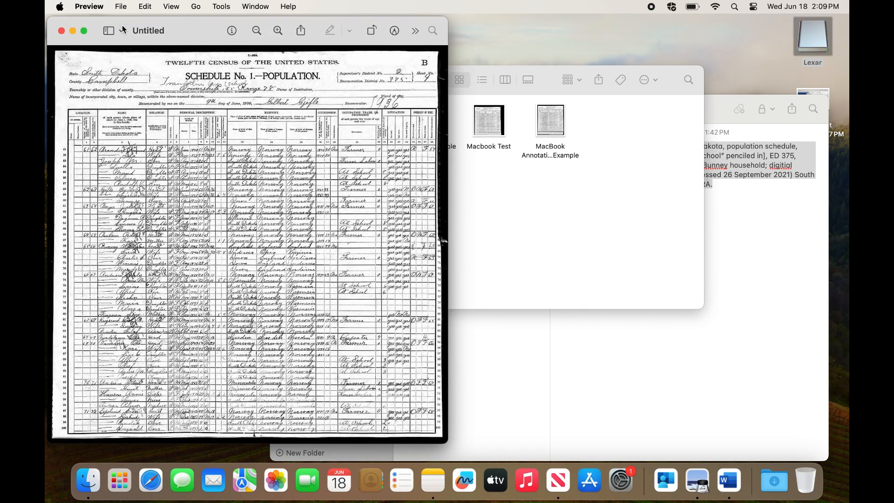
{"action": "left_click", "coordinate": [256, 31]}
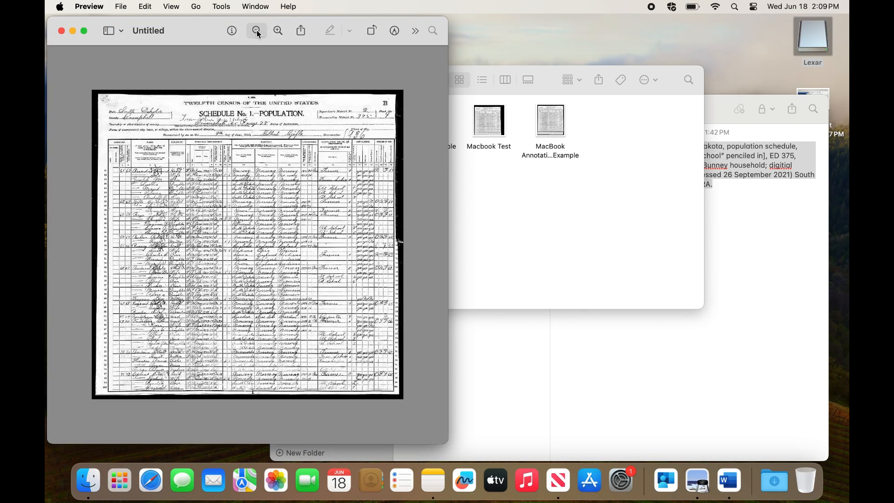
{"action": "left_click", "coordinate": [280, 31]}
{"action": "left_click", "coordinate": [281, 31]}
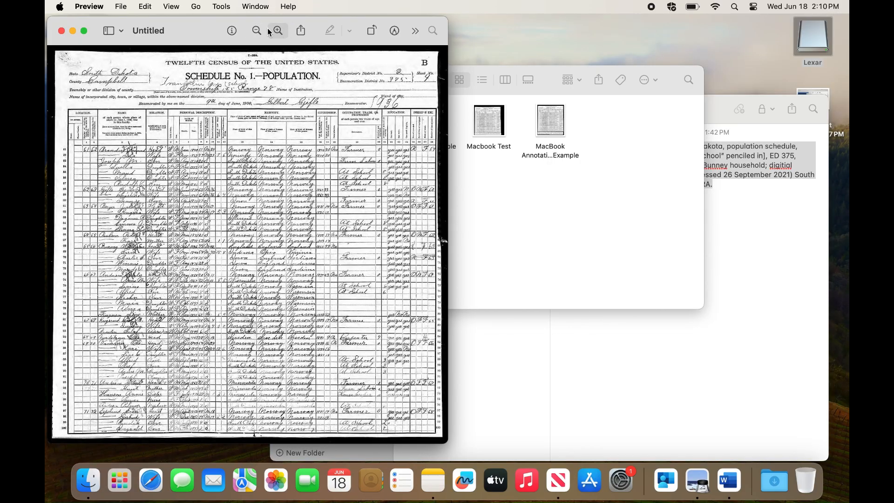
{"action": "left_click", "coordinate": [257, 31]}
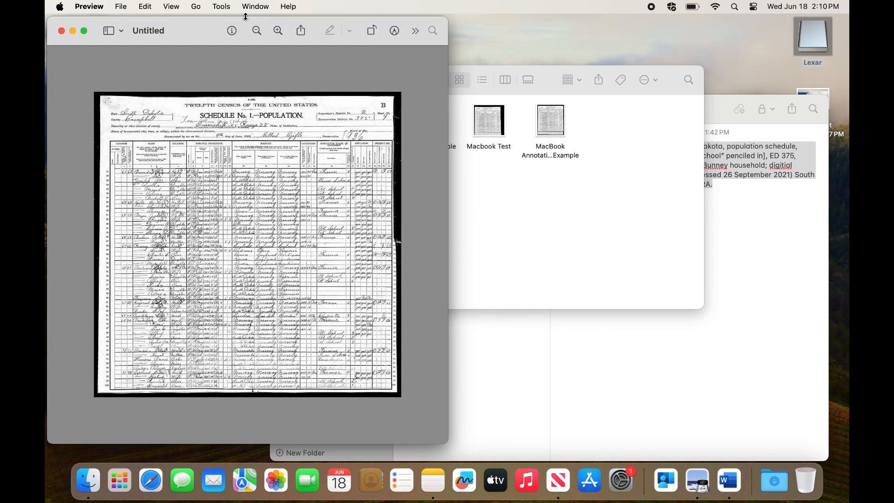
{"action": "left_click", "coordinate": [221, 13]}
{"action": "left_click", "coordinate": [221, 15]}
{"action": "left_click", "coordinate": [220, 12]}
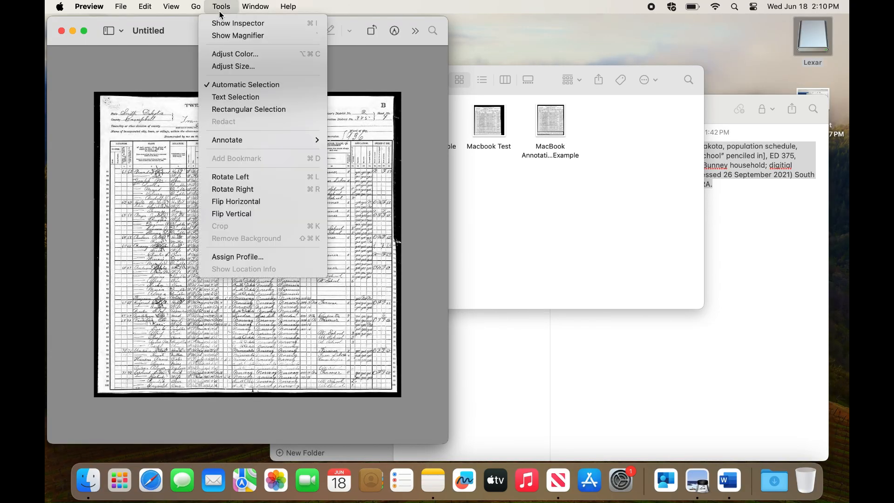
{"action": "mouse_move", "coordinate": [255, 139]}
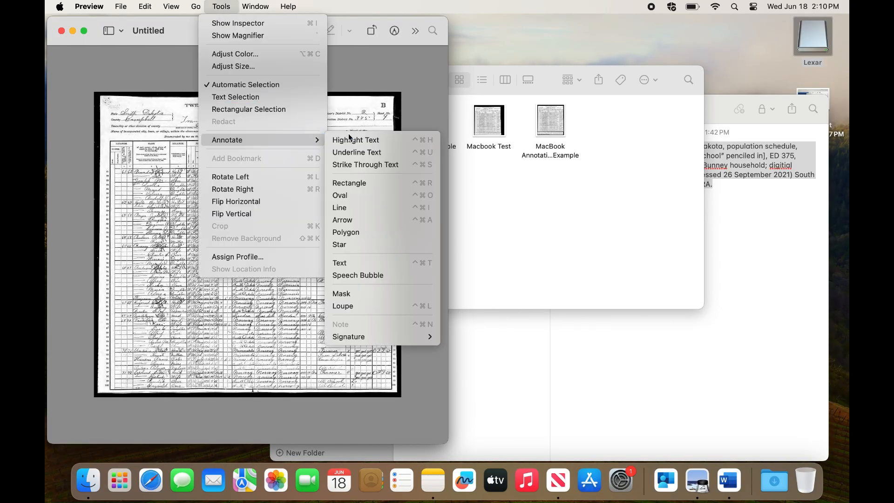
{"action": "left_click", "coordinate": [363, 183]}
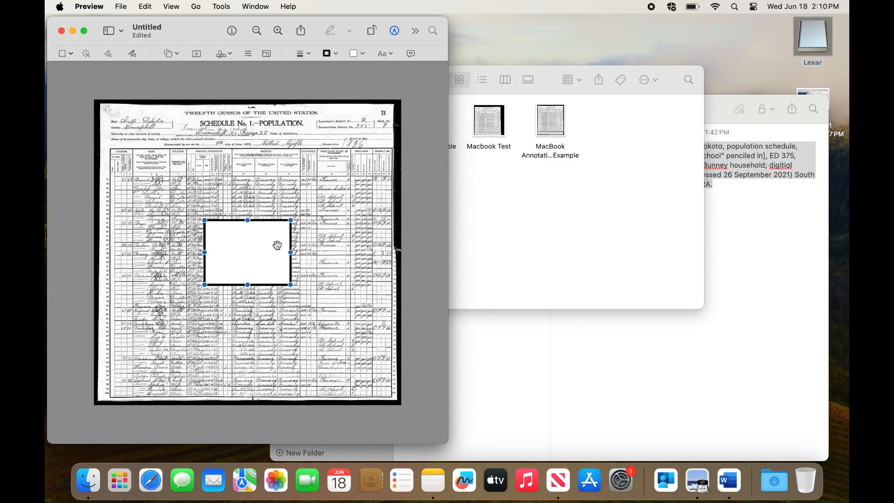
{"action": "mouse_move", "coordinate": [276, 243]}
{"action": "left_mouse_down"}
{"action": "mouse_move", "coordinate": [291, 358]}
{"action": "mouse_move", "coordinate": [284, 376]}
{"action": "mouse_move", "coordinate": [291, 345]}
{"action": "mouse_move", "coordinate": [284, 371]}
{"action": "mouse_move", "coordinate": [286, 359]}
{"action": "left_mouse_up"}
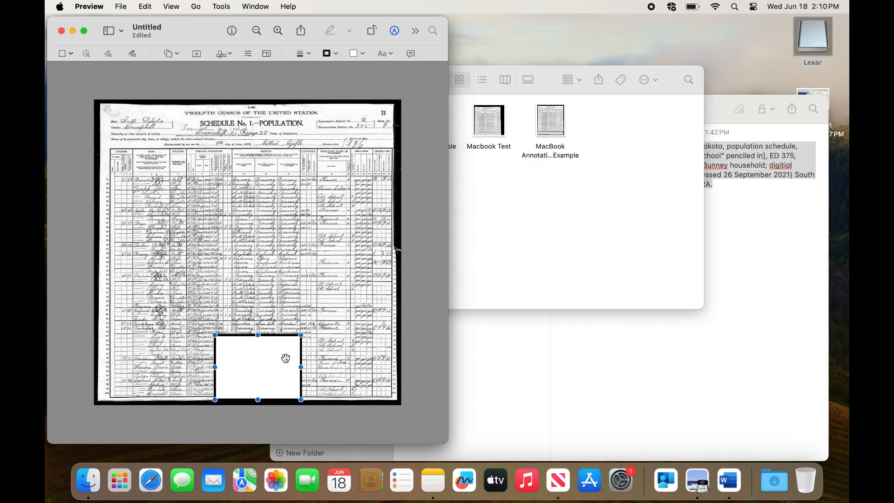
{"action": "key", "text": "BackSpace"}
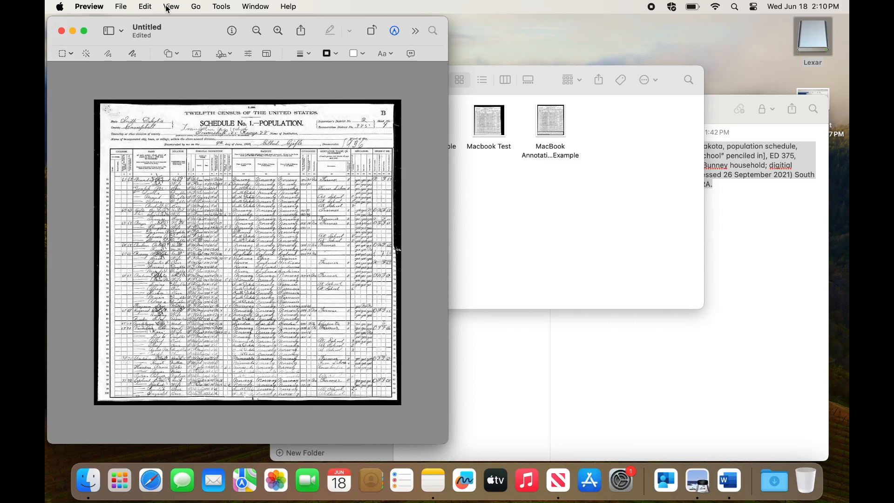
Resize the image to a height of 57 inches with proportional scaling turned off.
{"action": "left_click", "coordinate": [221, 6]}
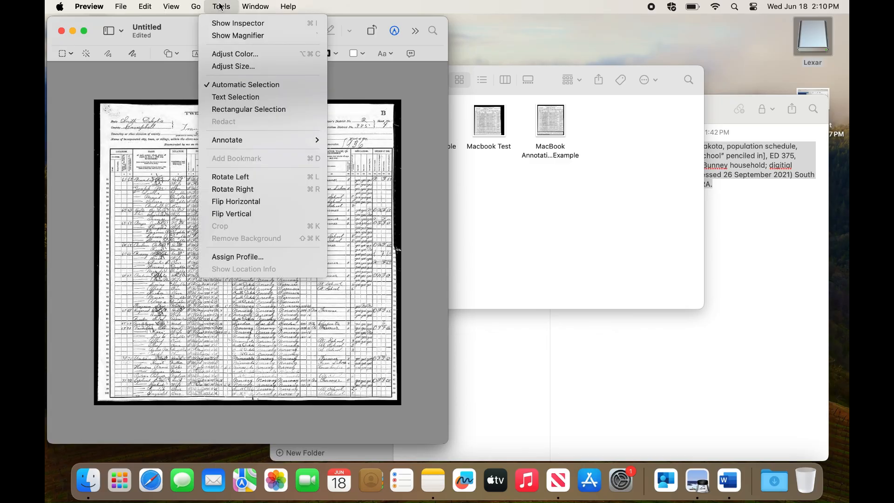
{"action": "left_click", "coordinate": [235, 67]}
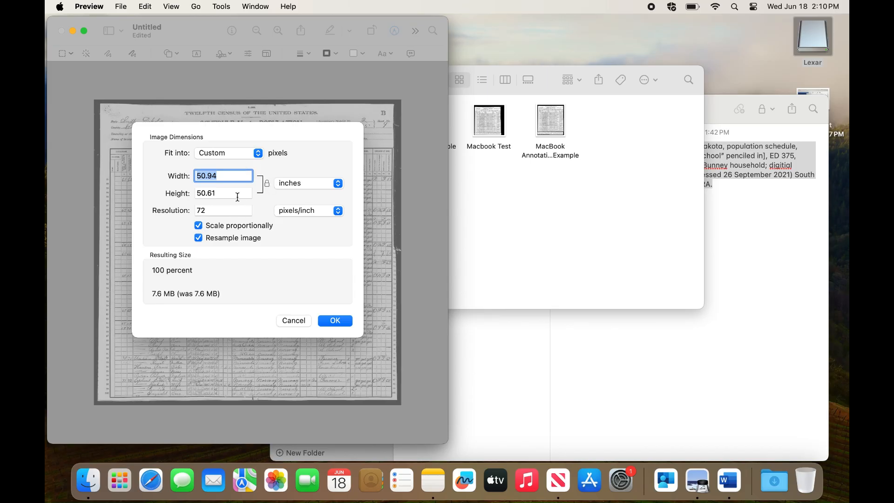
{"action": "left_click", "coordinate": [268, 187]}
{"action": "left_click", "coordinate": [267, 184]}
{"action": "left_click", "coordinate": [200, 227]}
{"action": "double_click", "coordinate": [218, 191]}
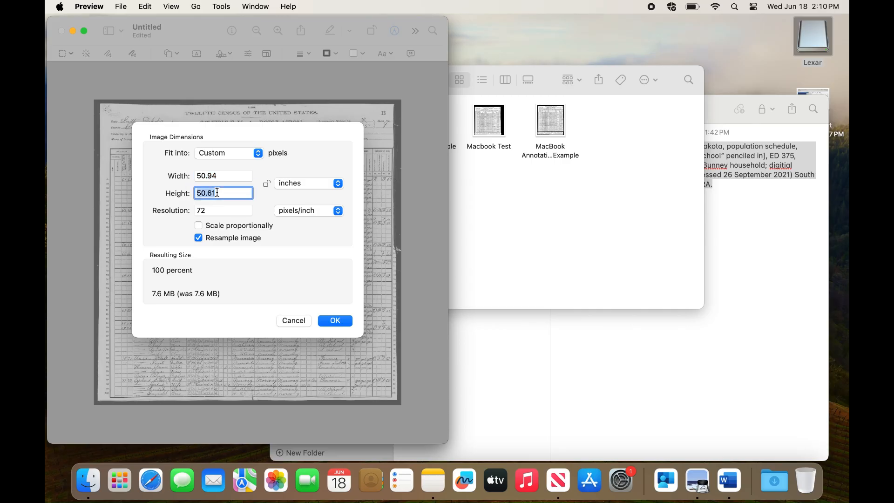
{"action": "type", "text": "57"}
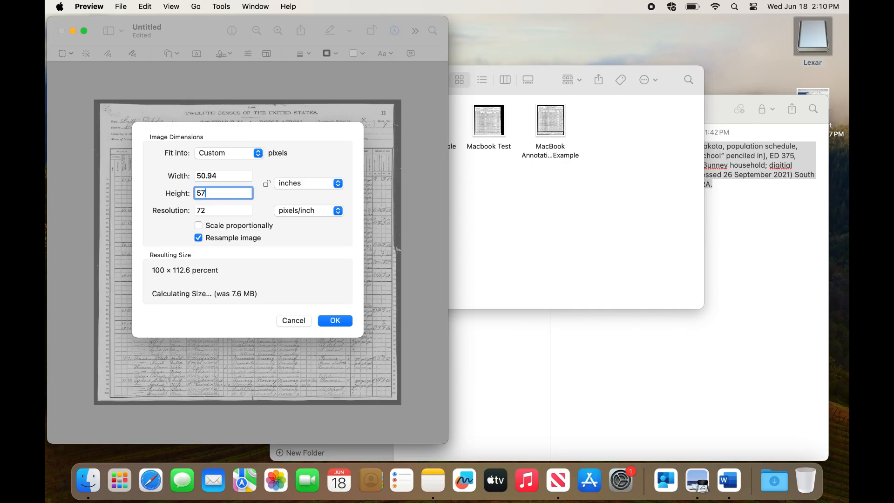
{"action": "left_click", "coordinate": [339, 317]}
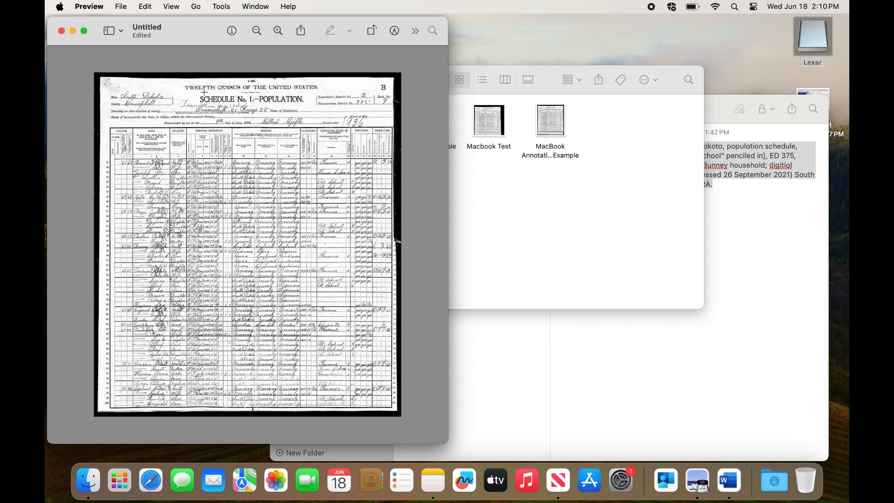
Delete the entire stretched image content and paste the copied census page onto the empty canvas.
{"action": "key", "text": "super+a"}
{"action": "left_click", "coordinate": [147, 6]}
{"action": "left_click", "coordinate": [158, 104]}
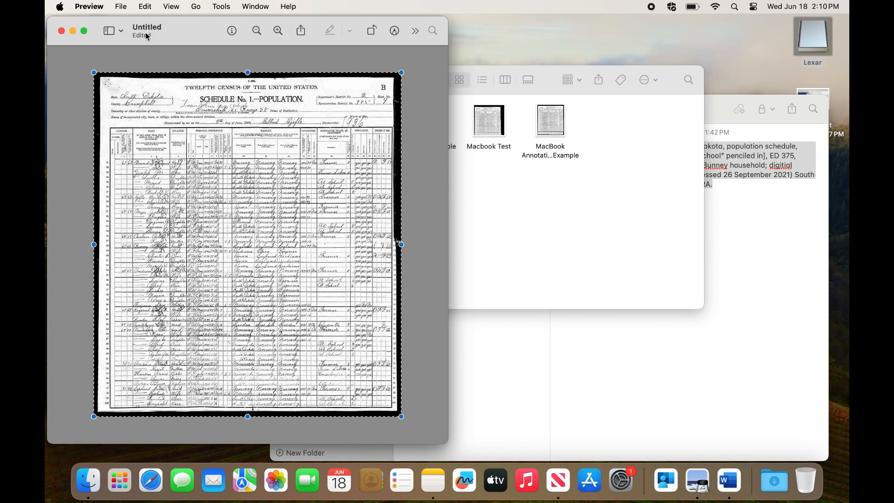
{"action": "left_click", "coordinate": [146, 6]}
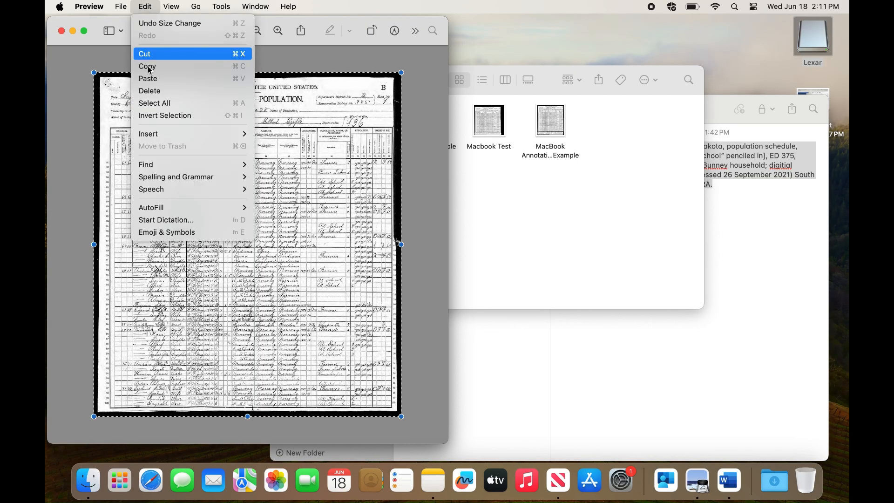
{"action": "left_click", "coordinate": [149, 91]}
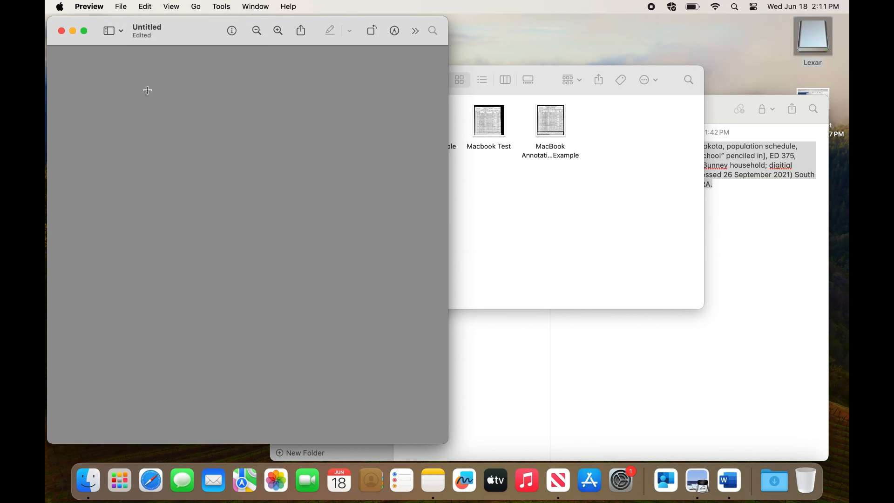
{"action": "left_click", "coordinate": [147, 7]}
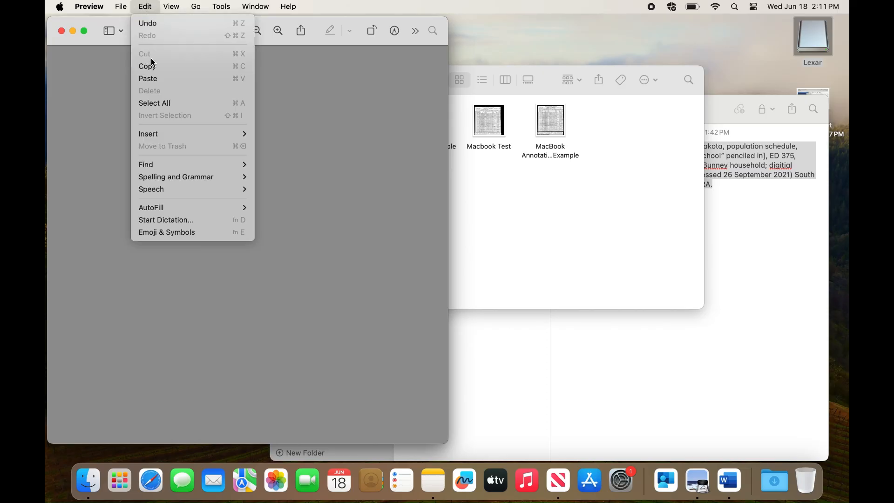
{"action": "left_click", "coordinate": [149, 79]}
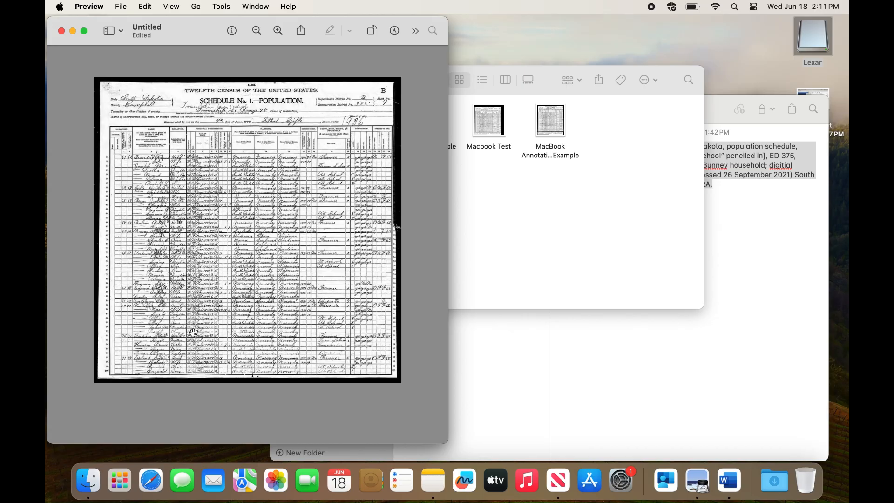
Add a rectangle annotation in the blank strip below the census page, stretched to the page's full width.
{"action": "left_click", "coordinate": [221, 7]}
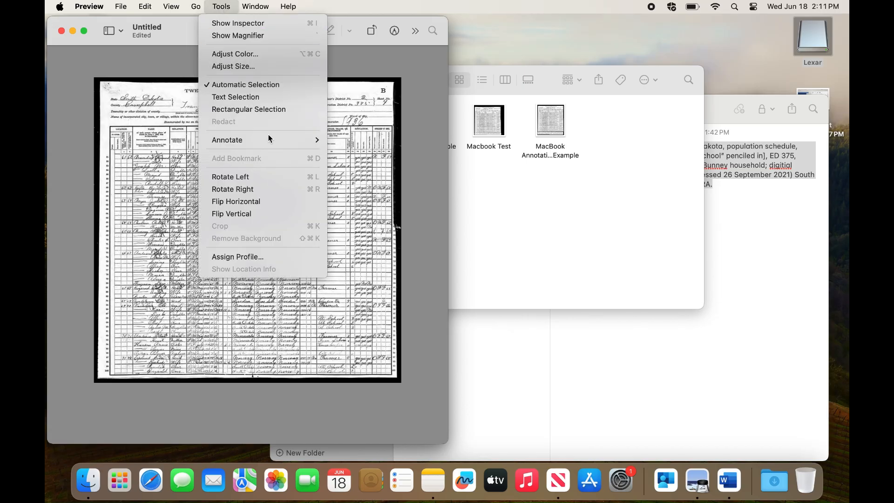
{"action": "mouse_move", "coordinate": [266, 138]}
{"action": "left_click", "coordinate": [385, 183]}
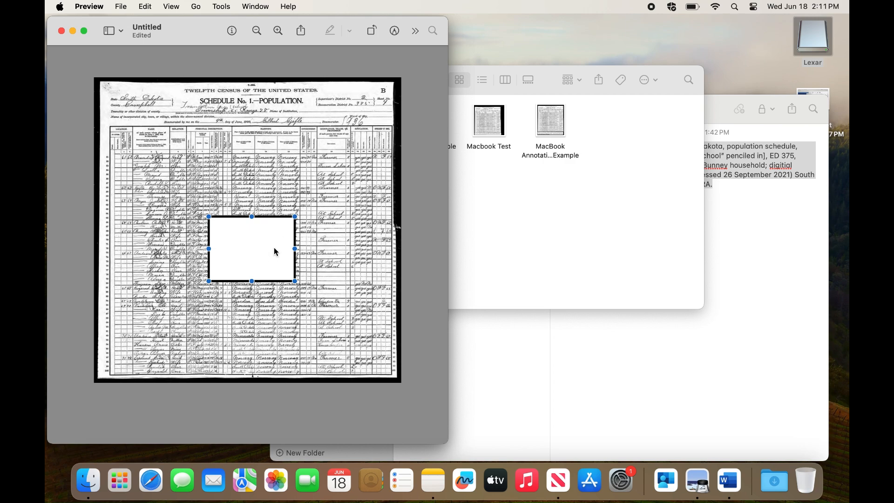
{"action": "mouse_move", "coordinate": [249, 222]}
{"action": "left_mouse_down"}
{"action": "mouse_move", "coordinate": [238, 268]}
{"action": "mouse_move", "coordinate": [240, 343]}
{"action": "mouse_move", "coordinate": [227, 382]}
{"action": "mouse_move", "coordinate": [188, 368]}
{"action": "mouse_move", "coordinate": [128, 374]}
{"action": "left_mouse_up"}
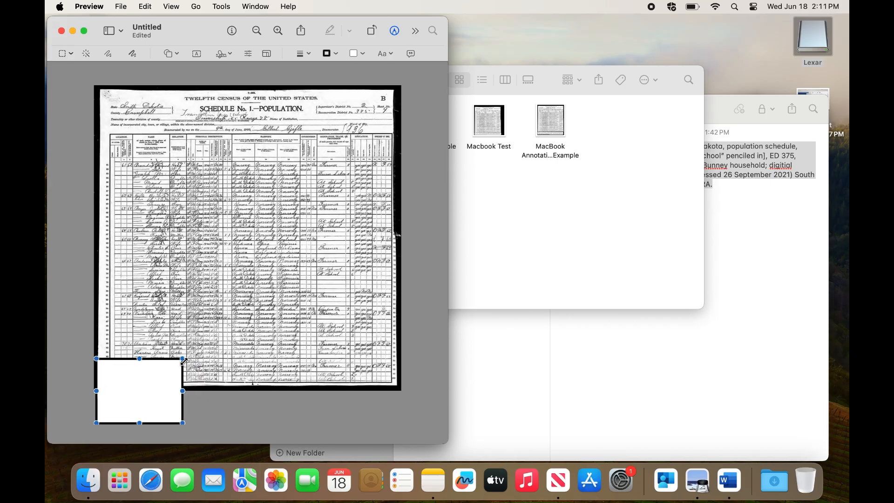
{"action": "mouse_move", "coordinate": [183, 359]}
{"action": "left_mouse_down"}
{"action": "mouse_move", "coordinate": [215, 373]}
{"action": "mouse_move", "coordinate": [373, 389]}
{"action": "left_mouse_up"}
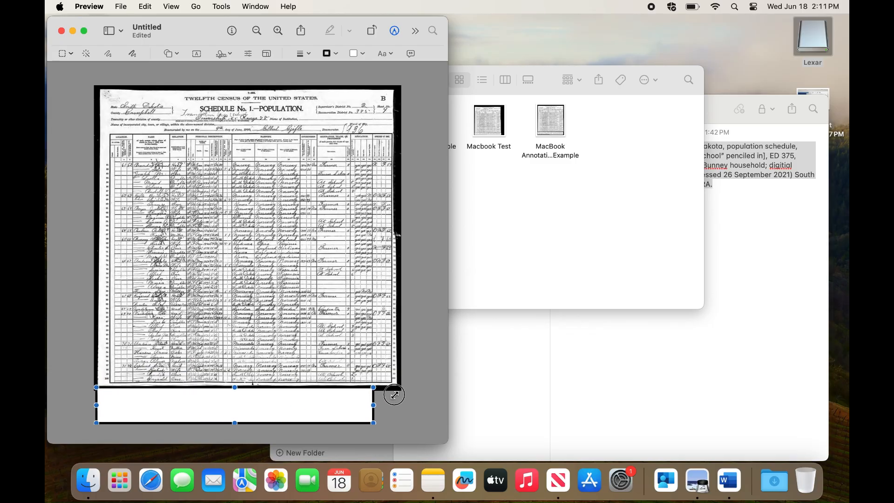
{"action": "left_click_drag", "start_coordinate": [398, 392], "coordinate": [399, 391]}
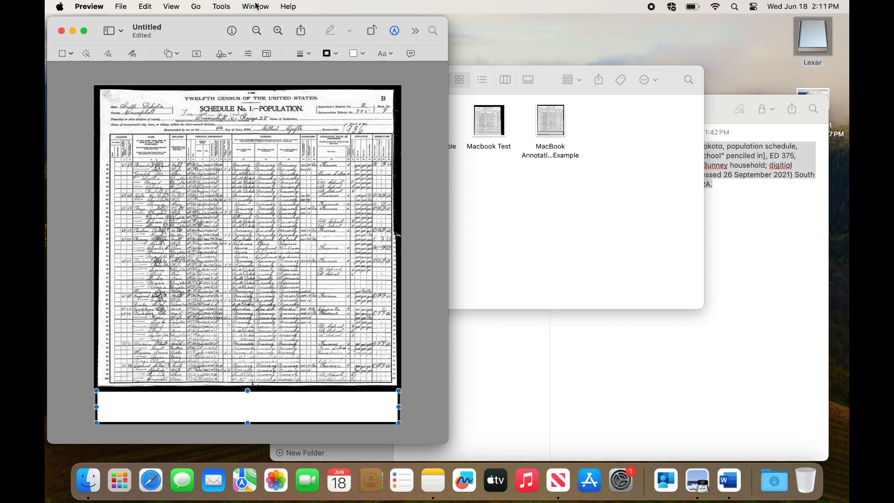
Add a text annotation and place it at the left end of the white rectangle below the census page.
{"action": "left_click", "coordinate": [222, 7]}
{"action": "mouse_move", "coordinate": [236, 145]}
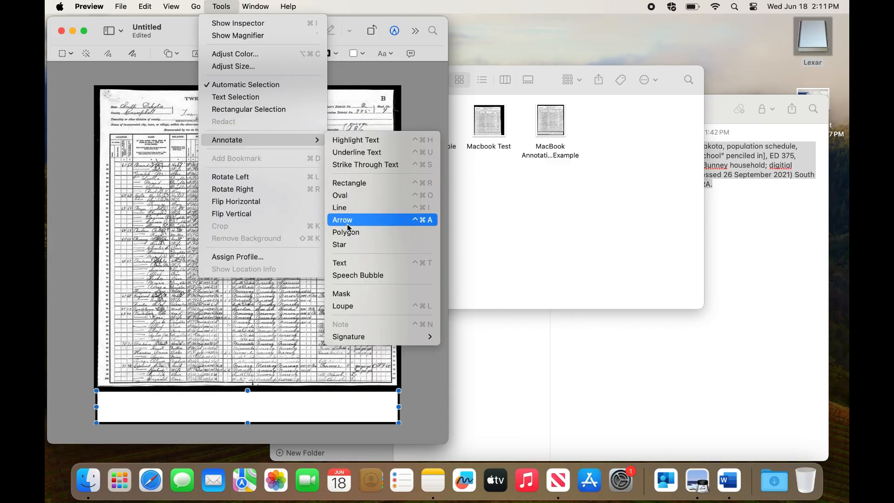
{"action": "left_click", "coordinate": [349, 266]}
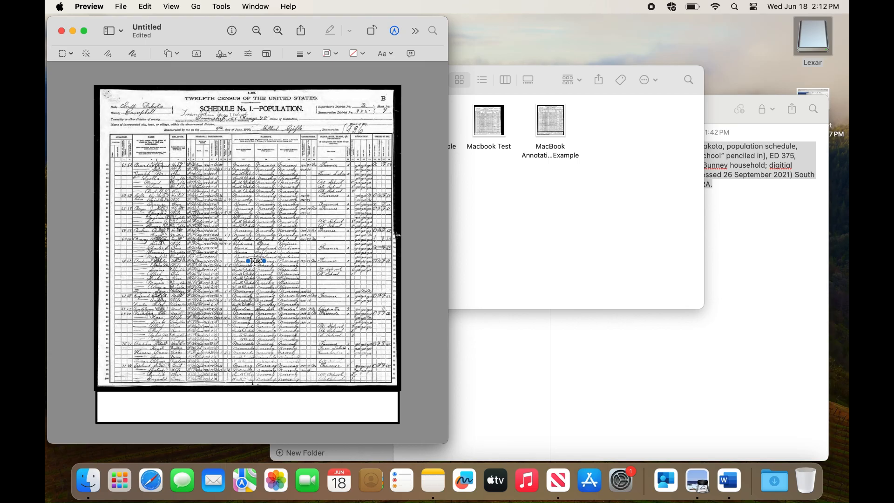
{"action": "mouse_move", "coordinate": [256, 262]}
{"action": "left_mouse_down"}
{"action": "mouse_move", "coordinate": [242, 319]}
{"action": "mouse_move", "coordinate": [175, 392]}
{"action": "mouse_move", "coordinate": [144, 407]}
{"action": "mouse_move", "coordinate": [106, 409]}
{"action": "left_mouse_up"}
Widen the text box slightly and replace its placeholder with the 1900 U.S. census citation from the note in Notes.
{"action": "left_click", "coordinate": [755, 276]}
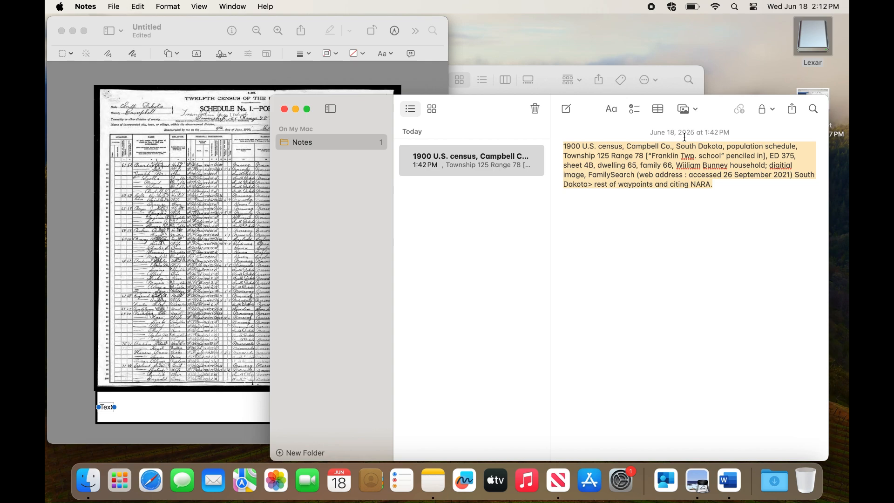
{"action": "left_click", "coordinate": [65, 159]}
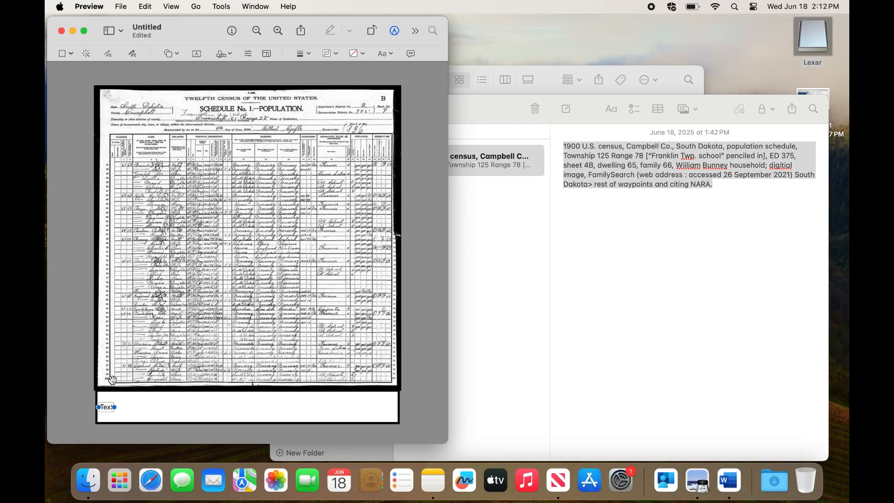
{"action": "double_click", "coordinate": [107, 407]}
{"action": "left_click", "coordinate": [109, 407]}
{"action": "left_click_drag", "start_coordinate": [109, 408], "coordinate": [157, 408]}
{"action": "double_click", "coordinate": [126, 408]}
{"action": "type", "text": "1900 U.S. census, Campbell Co., South Dakota, population schedule, Township 125 Range 78 [\"Franklin Twp. school\" penciled in], ED 375, sheet 4B, dwelling 65, family 66, William Bunney household; digitial image, FamilySearch (web address : accessed 26 September 2021) South Dakota> rest of waypoints and citing NARA."}
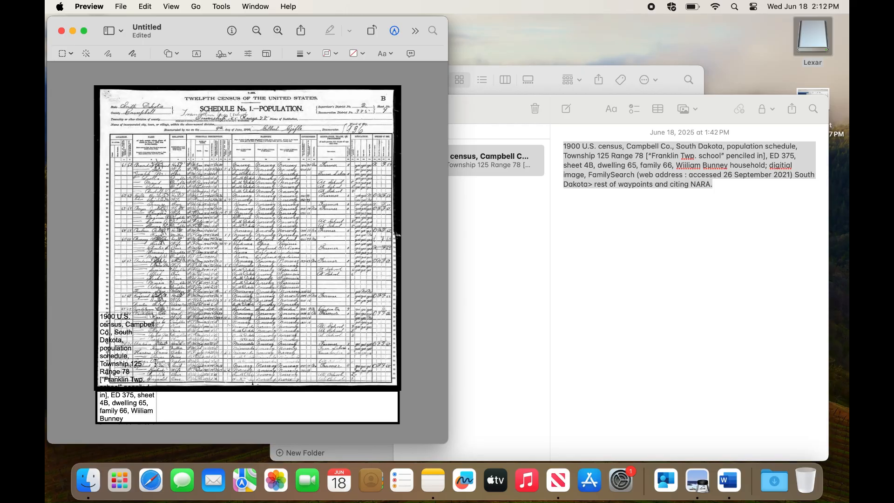
Stretch the citation text box to the full width of the white rectangle and set its font size to 15 pt.
{"action": "left_click", "coordinate": [157, 408]}
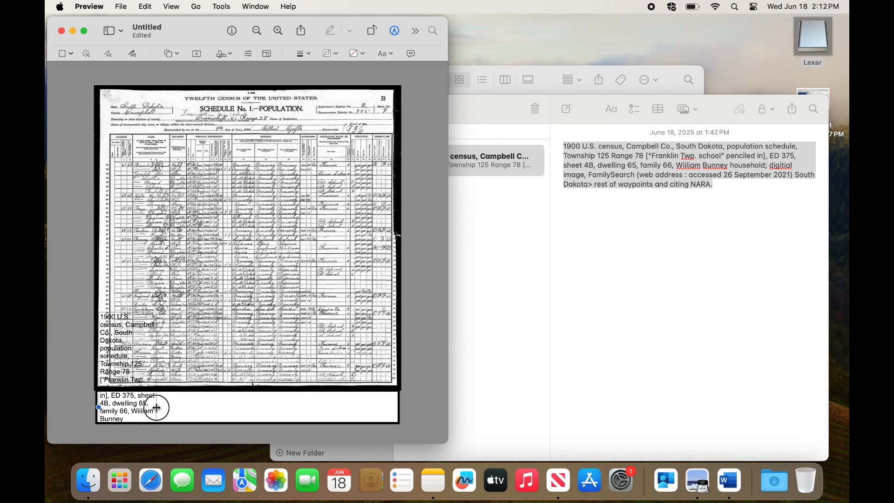
{"action": "left_click_drag", "start_coordinate": [156, 407], "coordinate": [399, 399]}
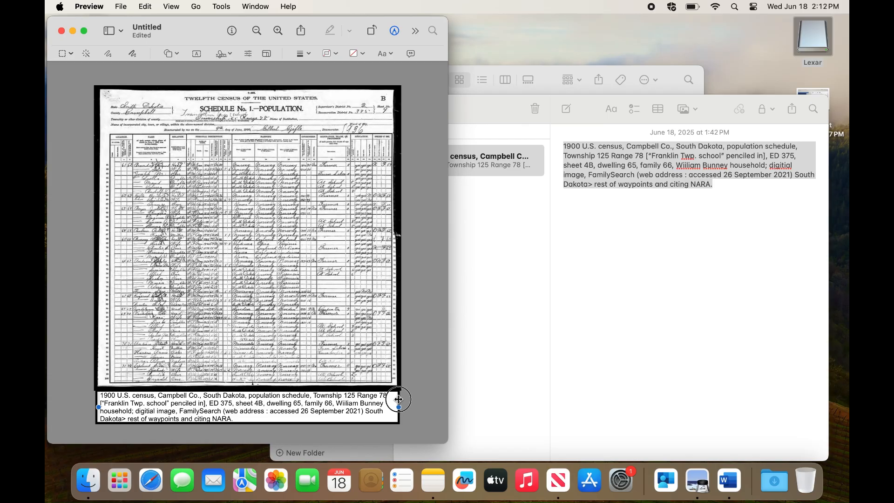
{"action": "triple_click", "coordinate": [331, 413]}
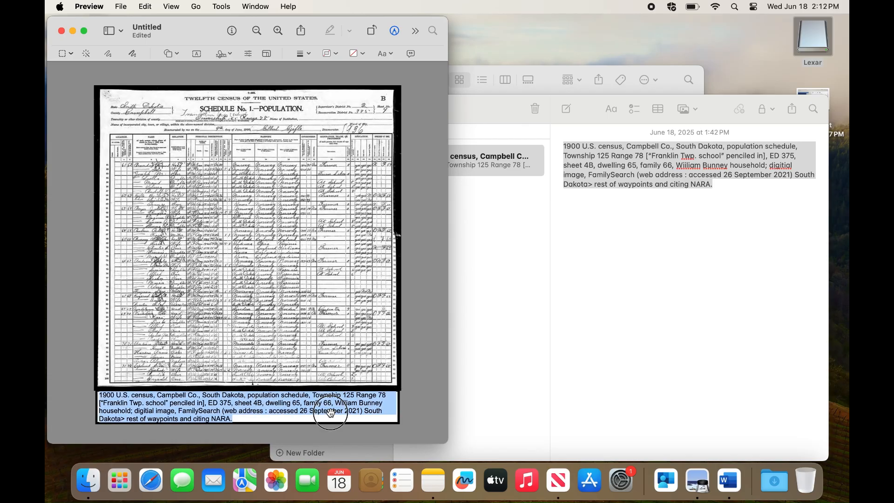
{"action": "left_click", "coordinate": [391, 55]}
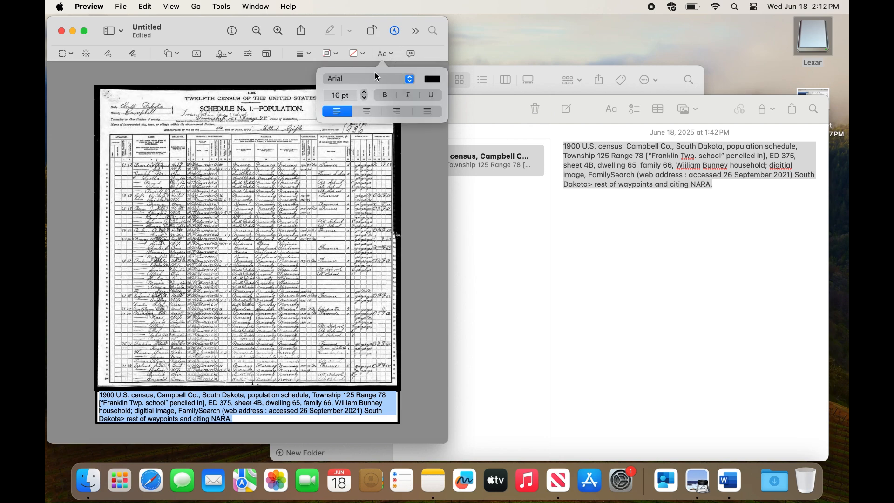
{"action": "left_click", "coordinate": [409, 80]}
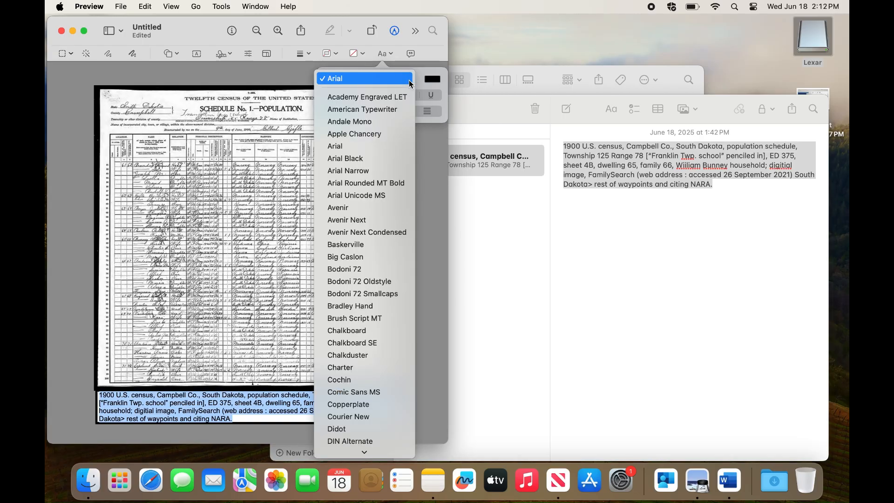
{"action": "left_click", "coordinate": [409, 80]}
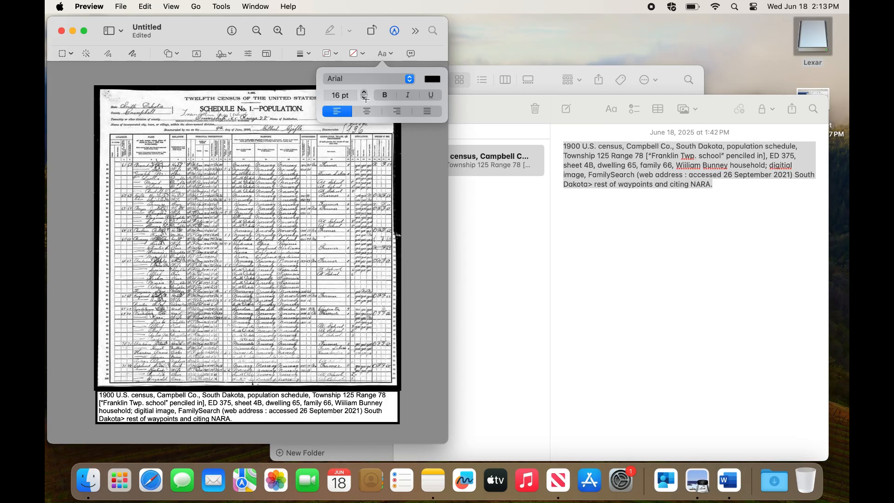
{"action": "left_click", "coordinate": [365, 99]}
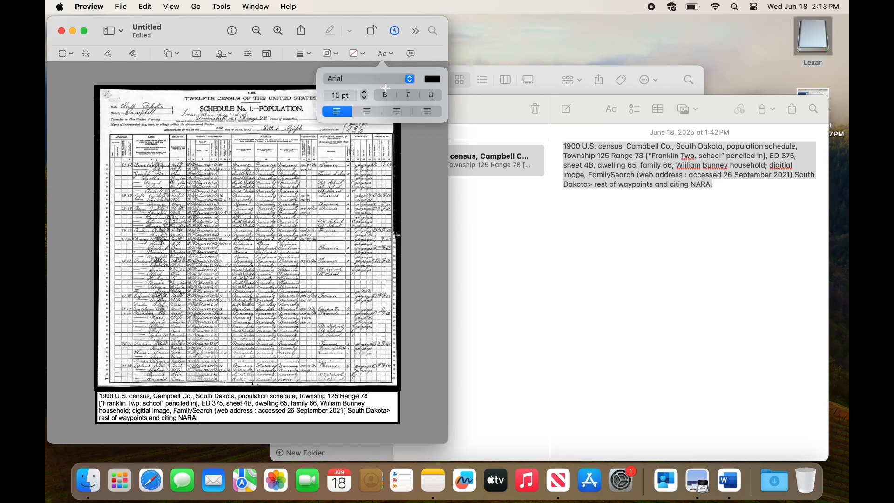
{"action": "left_click", "coordinate": [432, 201]}
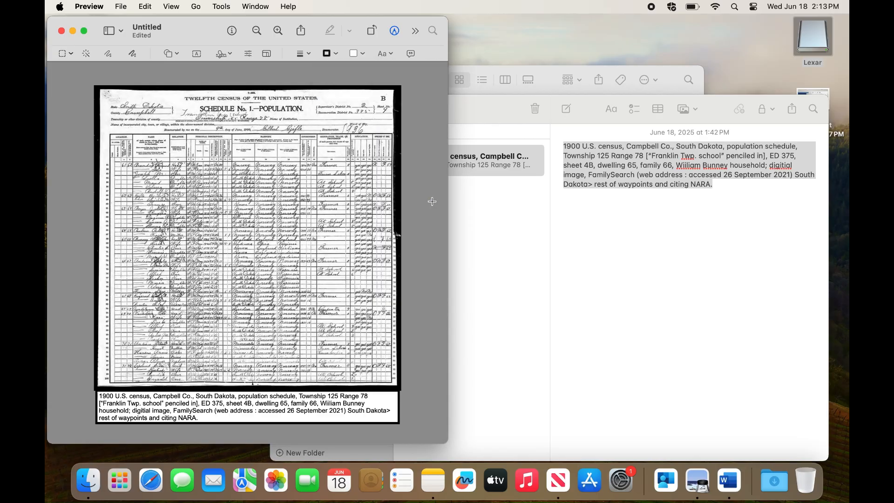
Save the annotated census image as a JPEG named "Macbook Annotation Example 3" in the Annotation Example folder.
{"action": "left_click", "coordinate": [121, 11]}
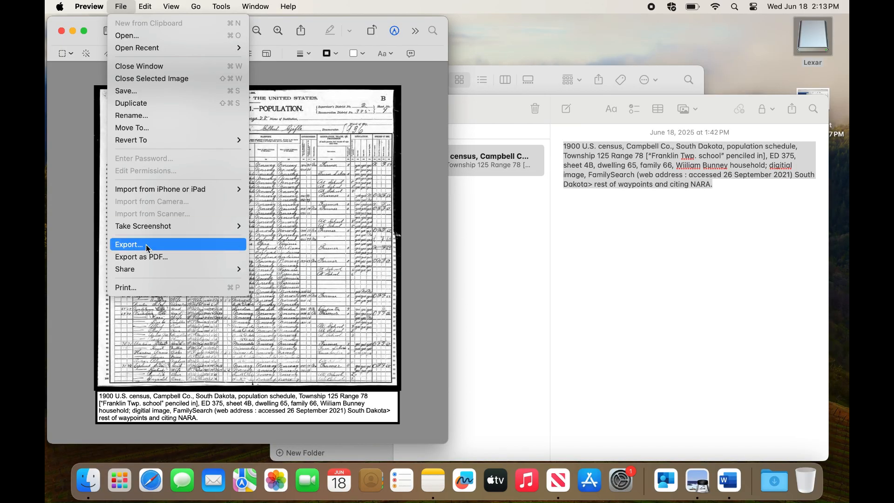
{"action": "left_click", "coordinate": [139, 92]}
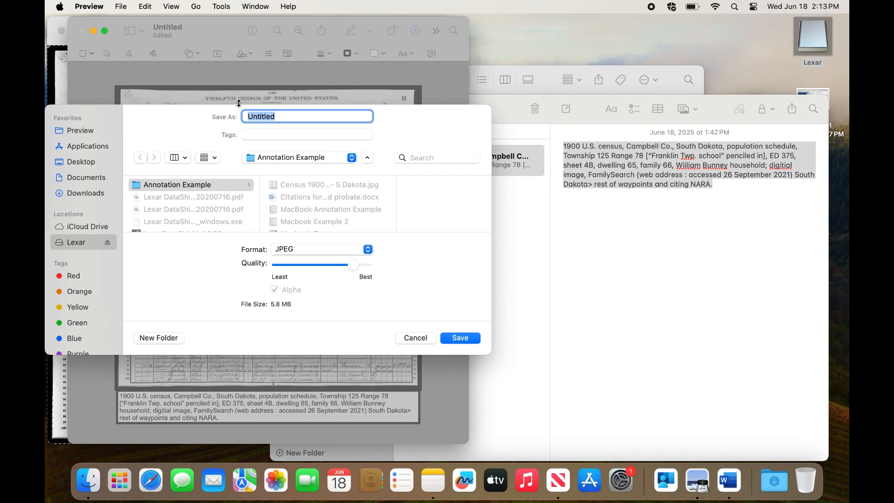
{"action": "type", "text": "Macbook EX"}
{"action": "key", "text": "BackSpace"}
{"action": "type", "text": "Annotati"}
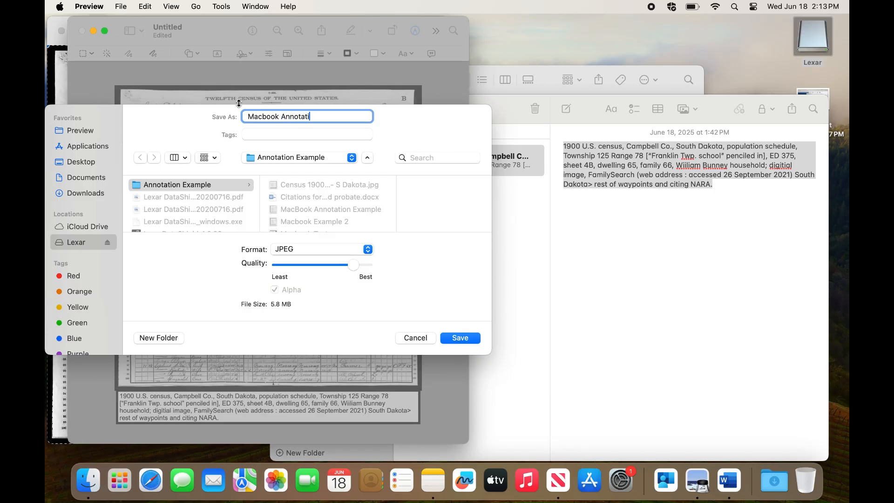
{"action": "type", "text": "on Example 3"}
{"action": "left_click", "coordinate": [460, 343]}
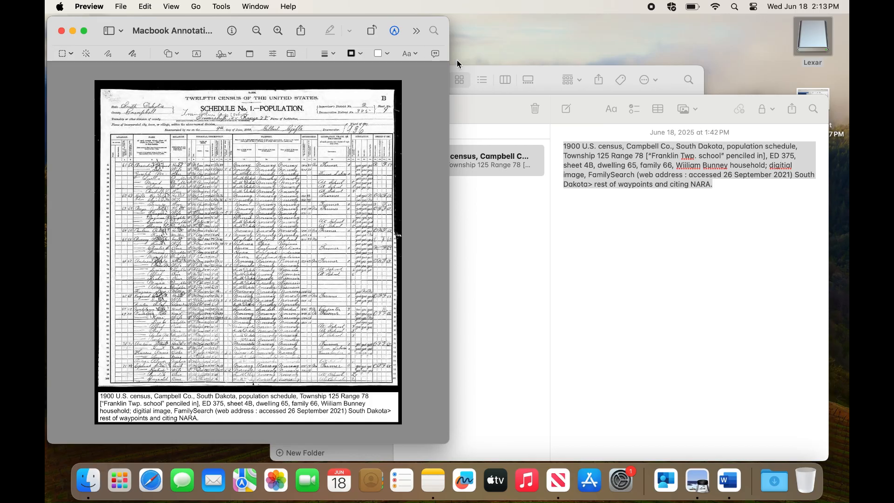
Close the annotated and original census images, and open Macbook Annotation Example 3 from the Annotation Example folder in Finder.
{"action": "left_click", "coordinate": [63, 32]}
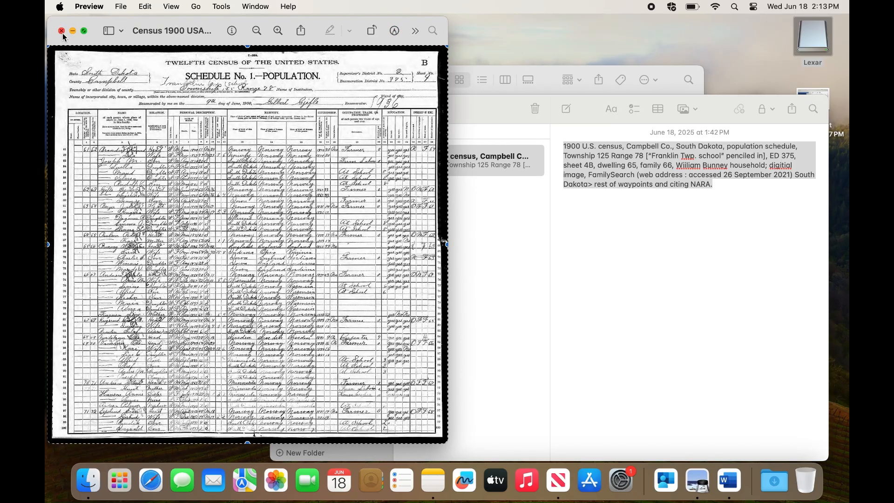
{"action": "left_click", "coordinate": [62, 32]}
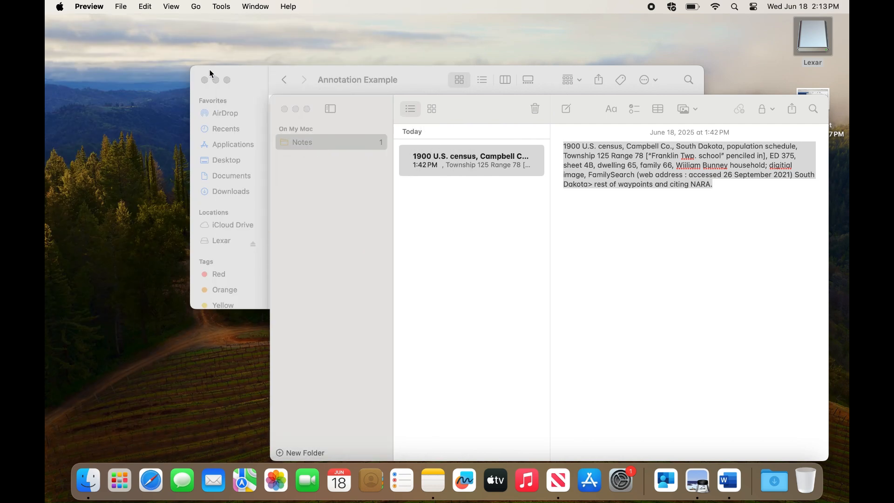
{"action": "left_click", "coordinate": [398, 81]}
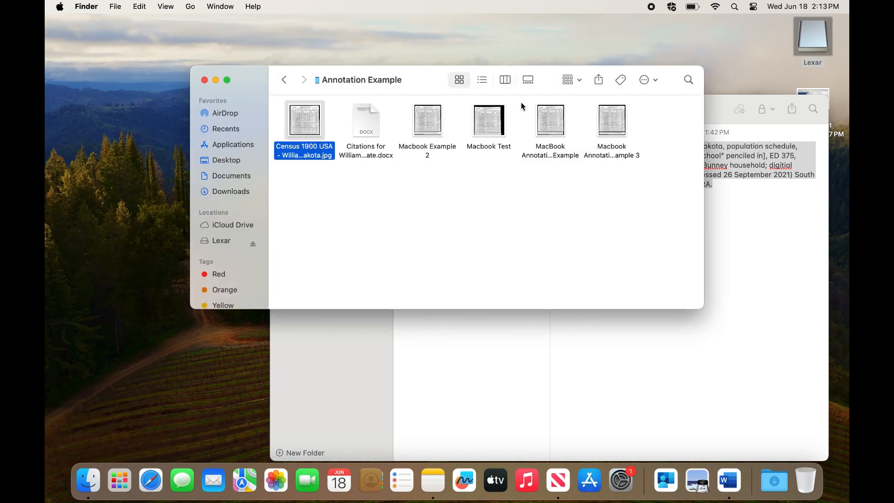
{"action": "double_click", "coordinate": [623, 119]}
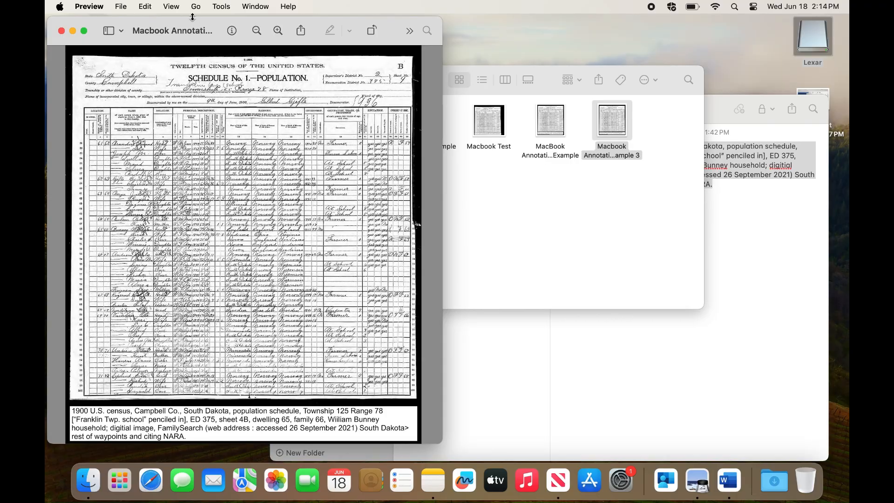
Examine the saved census image's handwriting up close and its full page with the citation, and close the image.
{"action": "left_click", "coordinate": [278, 30]}
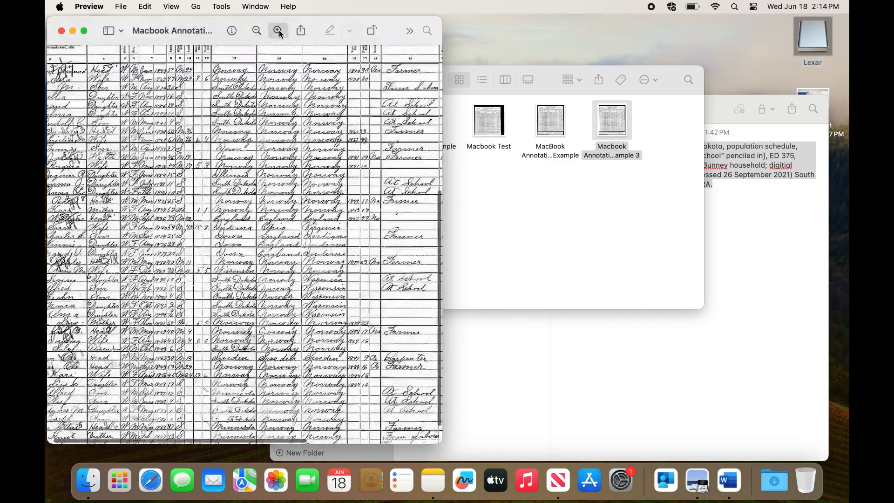
{"action": "left_click", "coordinate": [278, 31]}
{"action": "left_click", "coordinate": [278, 30]}
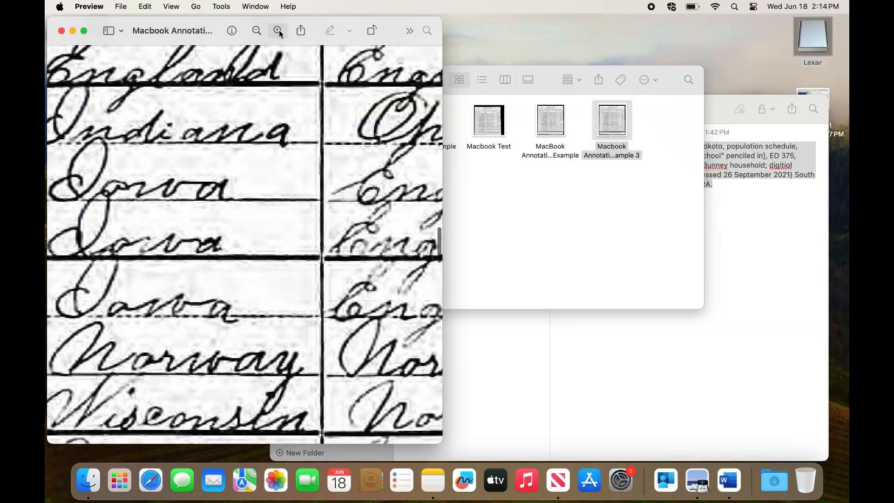
{"action": "left_click", "coordinate": [257, 31]}
{"action": "left_click", "coordinate": [257, 31]}
{"action": "left_click", "coordinate": [257, 31]}
{"action": "left_click", "coordinate": [256, 31]}
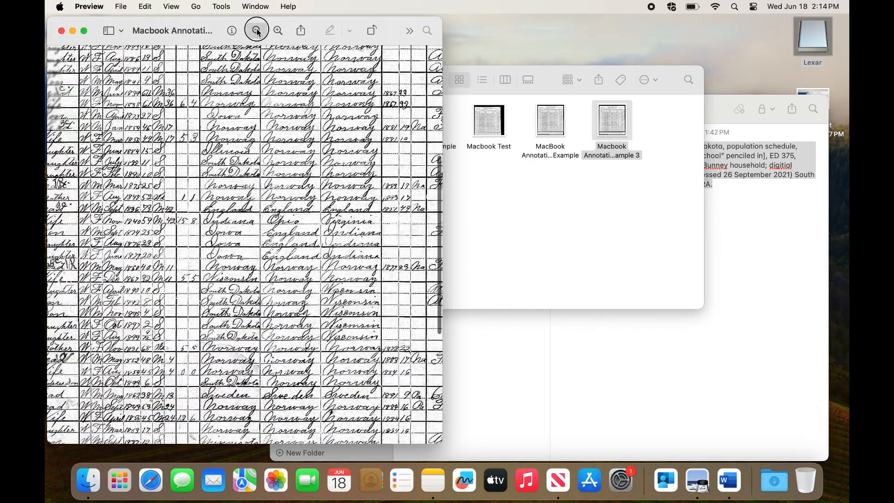
{"action": "left_click", "coordinate": [256, 31]}
{"action": "left_click", "coordinate": [256, 31]}
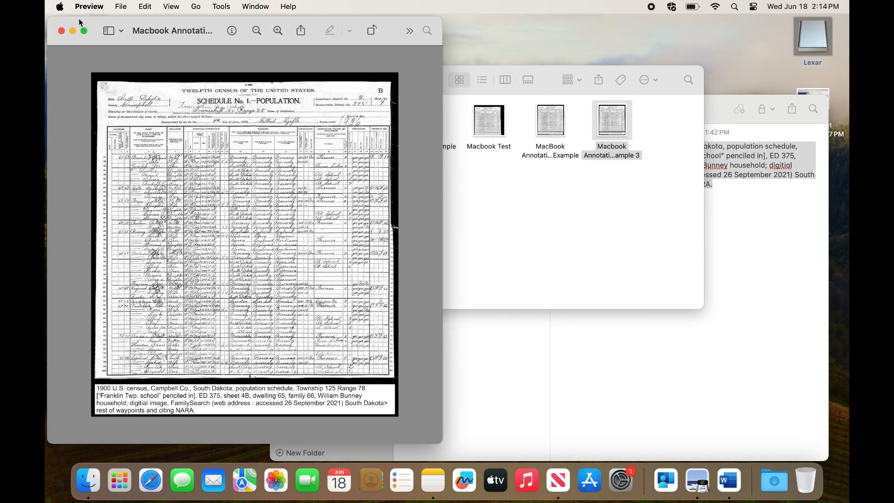
{"action": "left_click", "coordinate": [62, 30]}
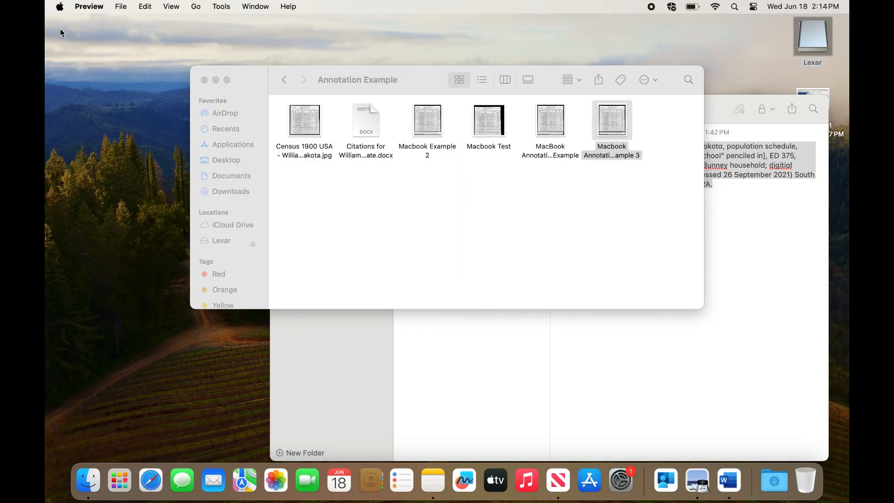